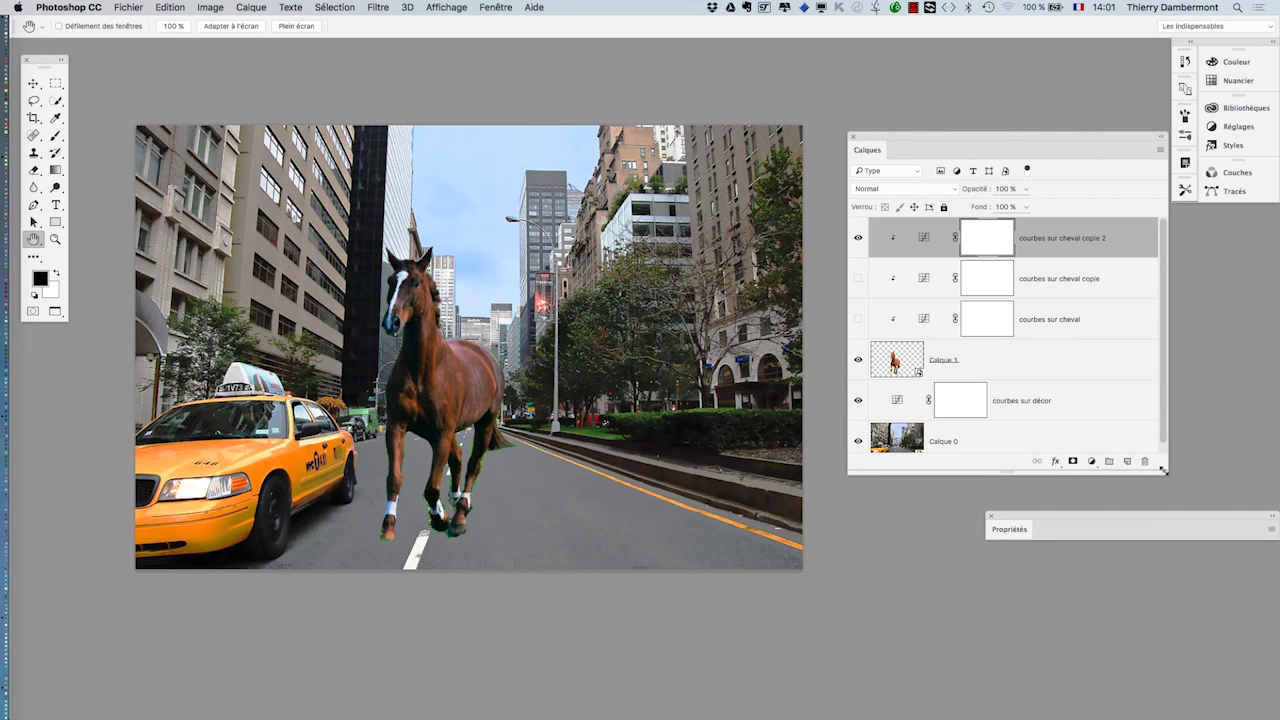
# Step: Enlarge the Calques panel and open the 'courbes sur décor' Curves properties beside the image
pyautogui.moveTo(1164, 469); pyautogui.dragTo(1142, 589)
pyautogui.click(895, 410)
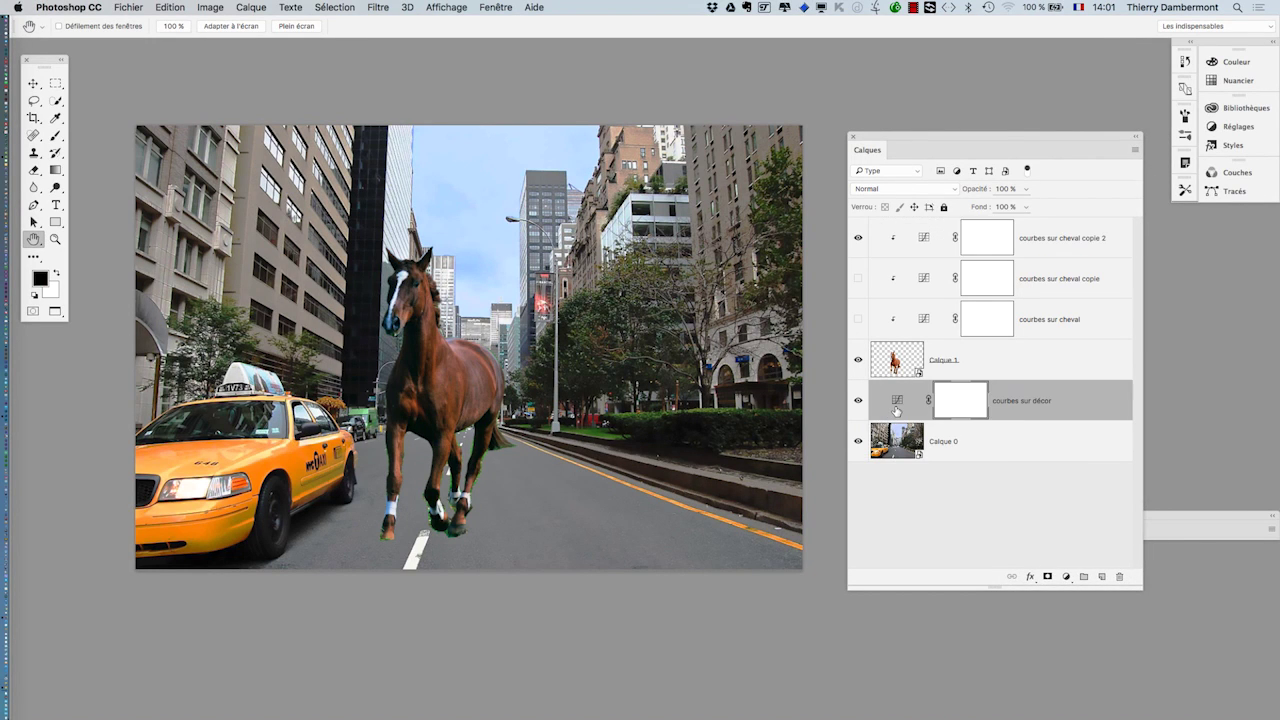
pyautogui.doubleClick(896, 410)
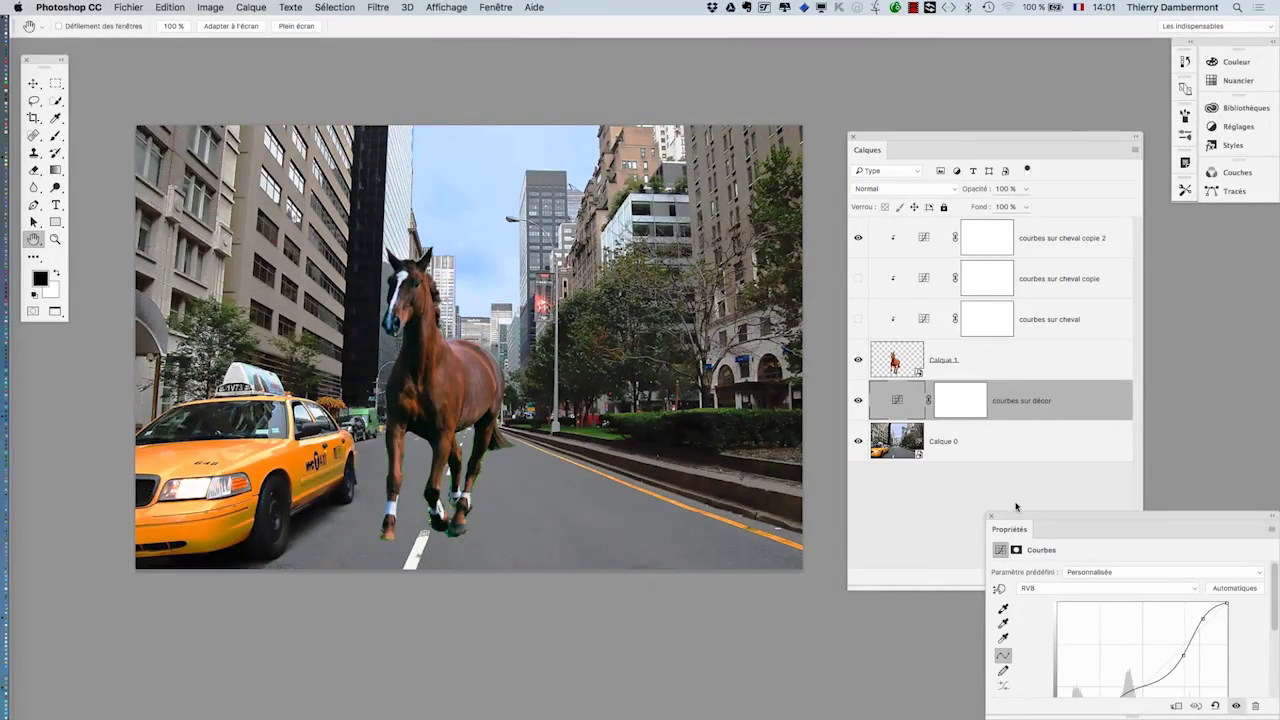
pyautogui.moveTo(1016, 519); pyautogui.dragTo(583, 63)
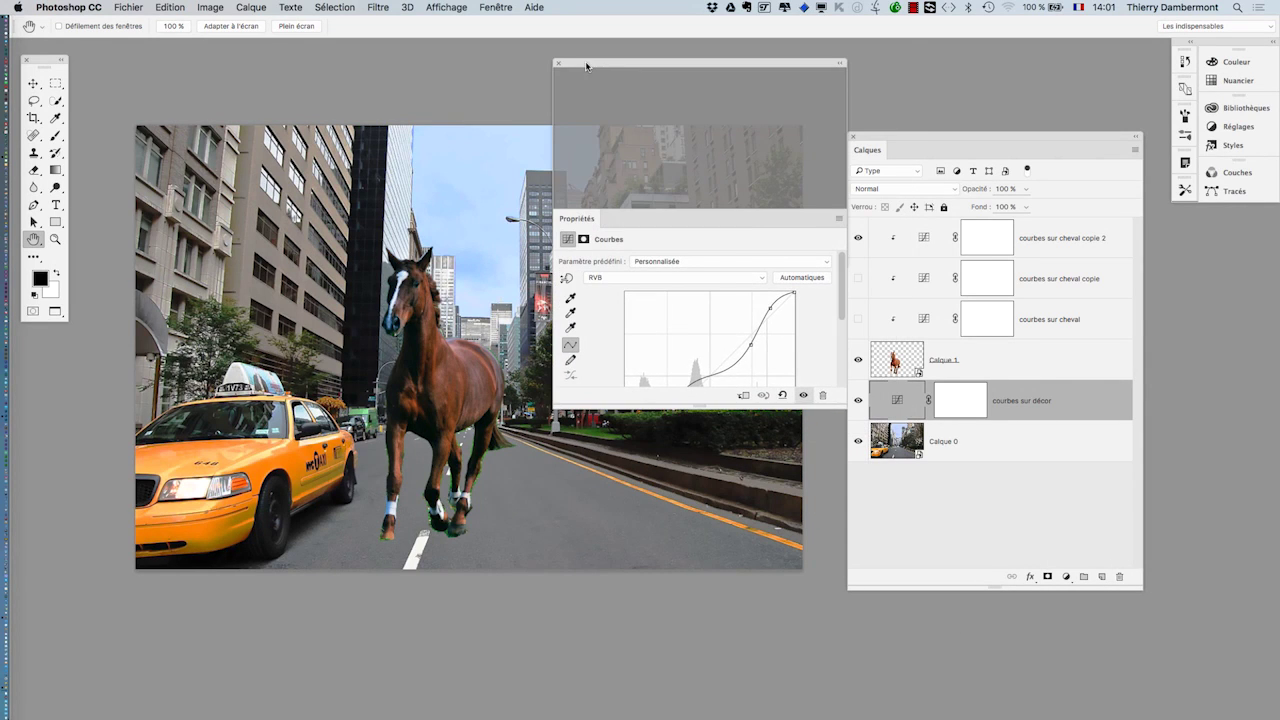
pyautogui.moveTo(894, 140); pyautogui.dragTo(1038, 204)
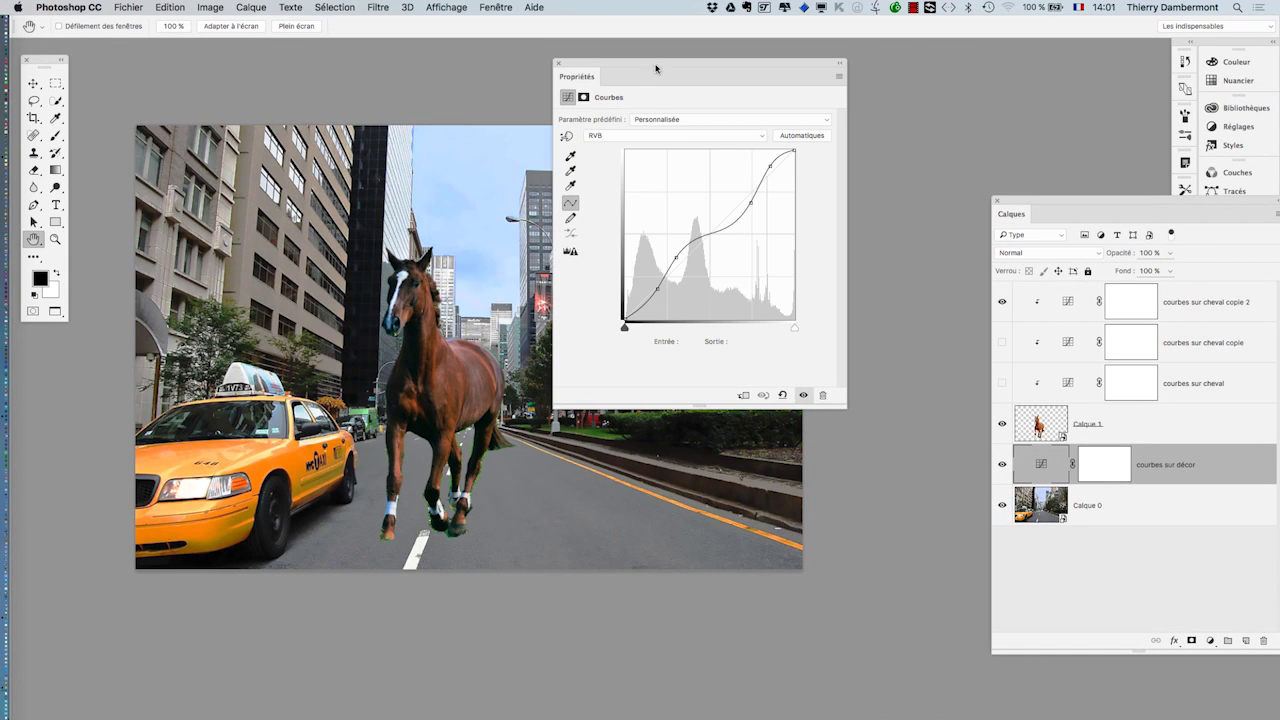
pyautogui.moveTo(665, 68)
pyautogui.mouseDown()
pyautogui.moveTo(773, 92)
pyautogui.moveTo(772, 59)
pyautogui.mouseUp()
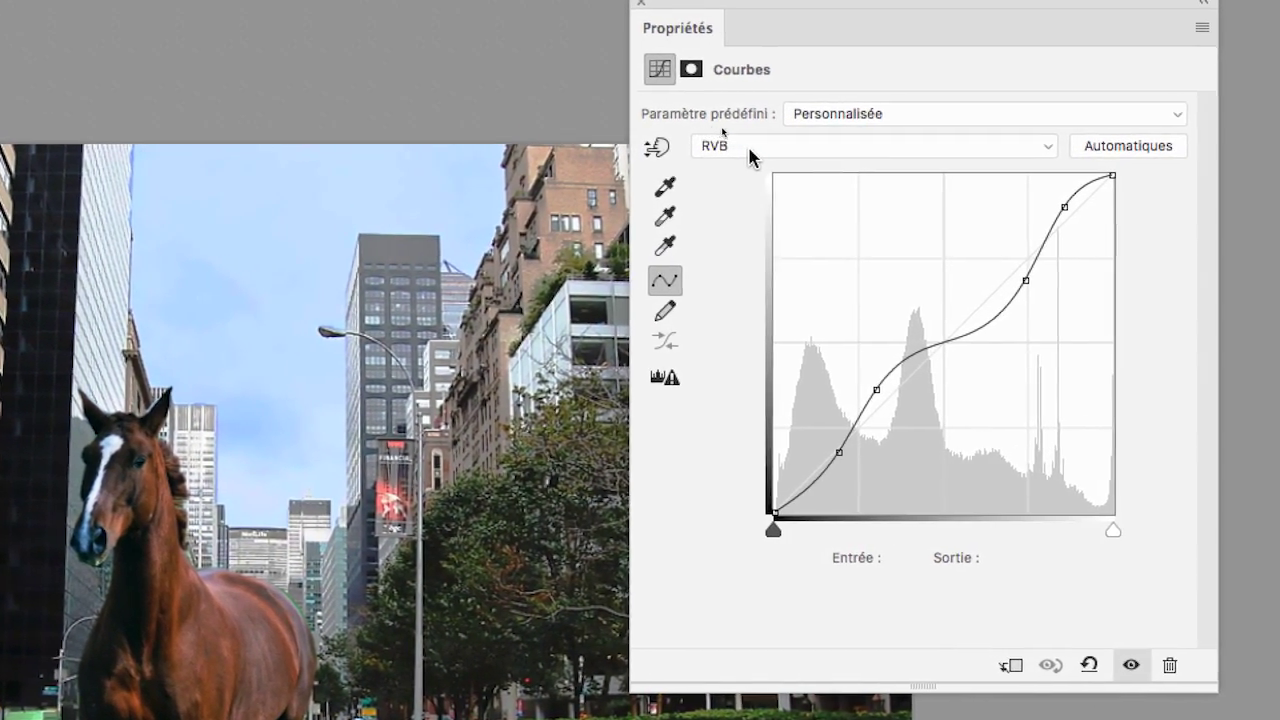
# Step: Lower the midtones of the Rouge and Vert channel curves, then select the Bleu channel
pyautogui.click(752, 148)
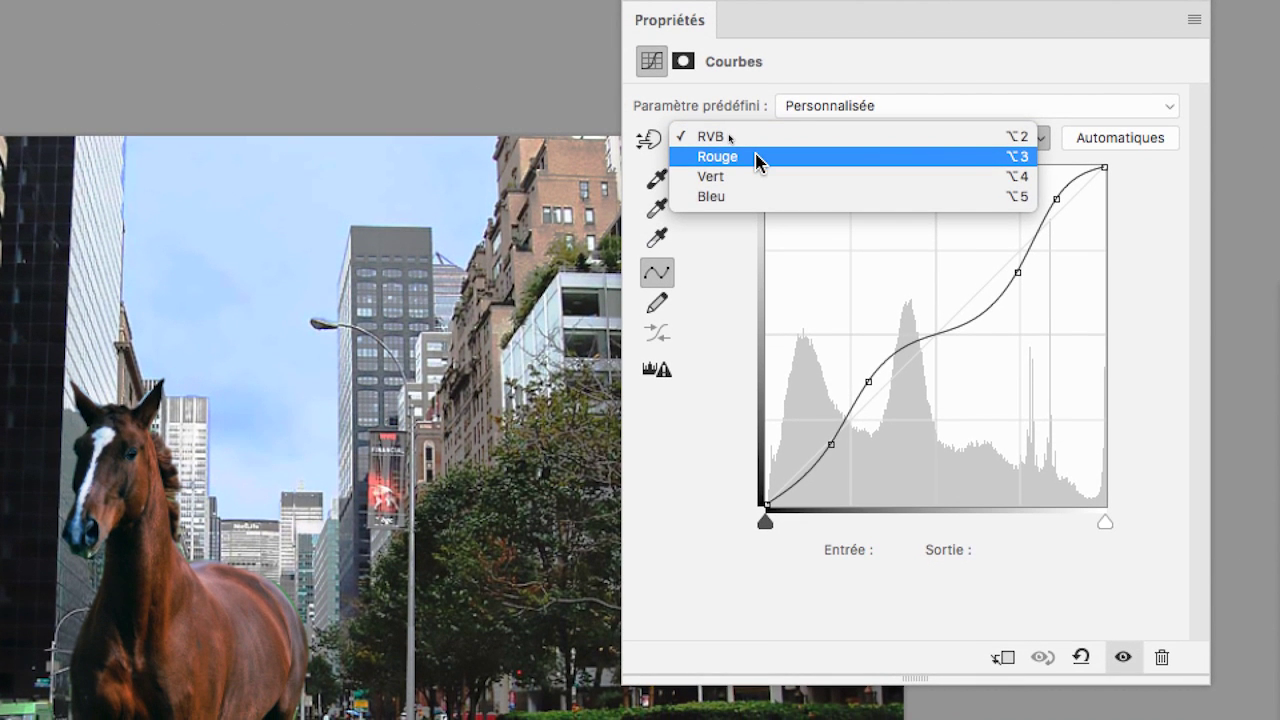
pyautogui.click(757, 158)
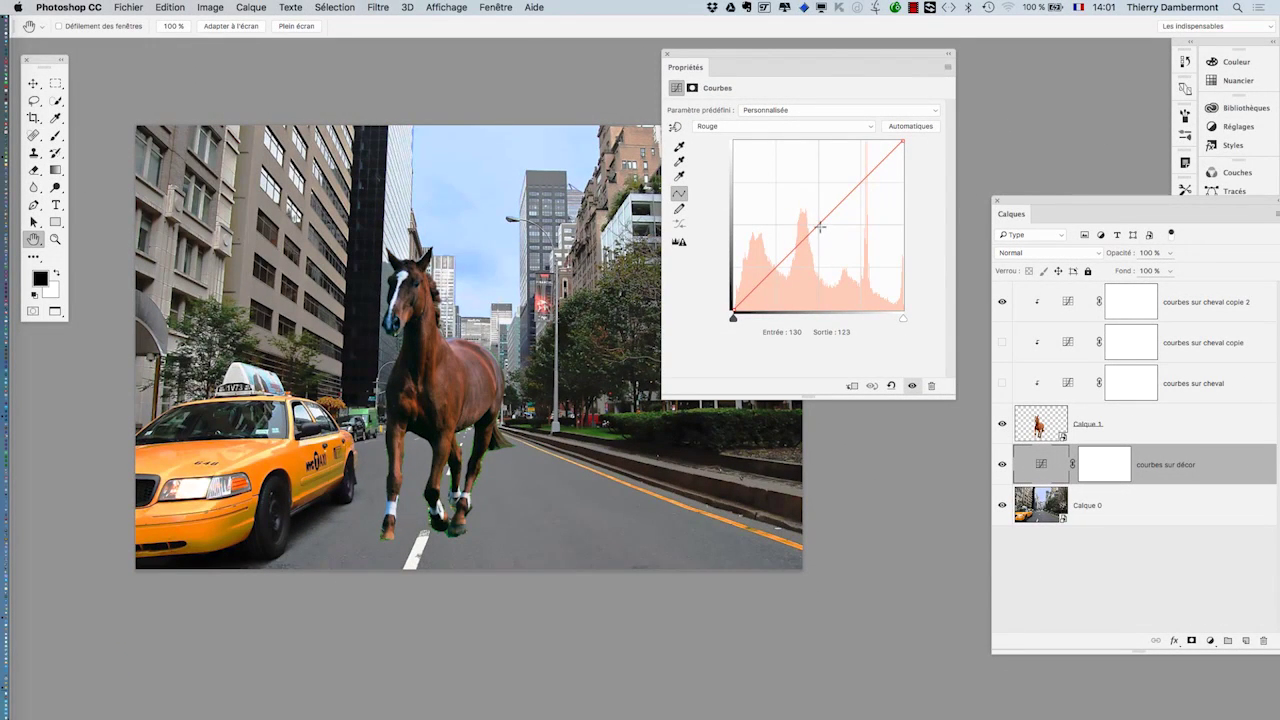
pyautogui.moveTo(820, 227); pyautogui.dragTo(822, 234)
pyautogui.click(745, 127)
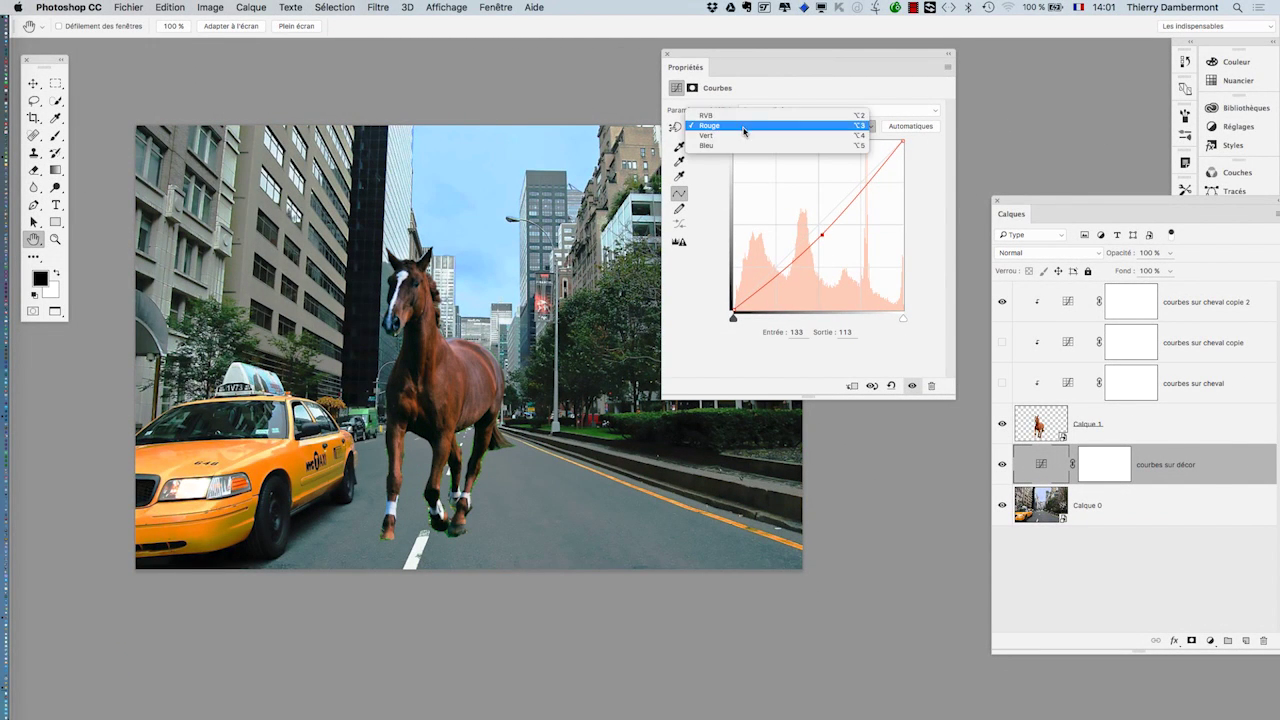
pyautogui.click(823, 140)
pyautogui.moveTo(812, 230)
pyautogui.mouseDown()
pyautogui.moveTo(817, 250)
pyautogui.moveTo(822, 234)
pyautogui.mouseUp()
pyautogui.click(745, 128)
pyautogui.click(741, 135)
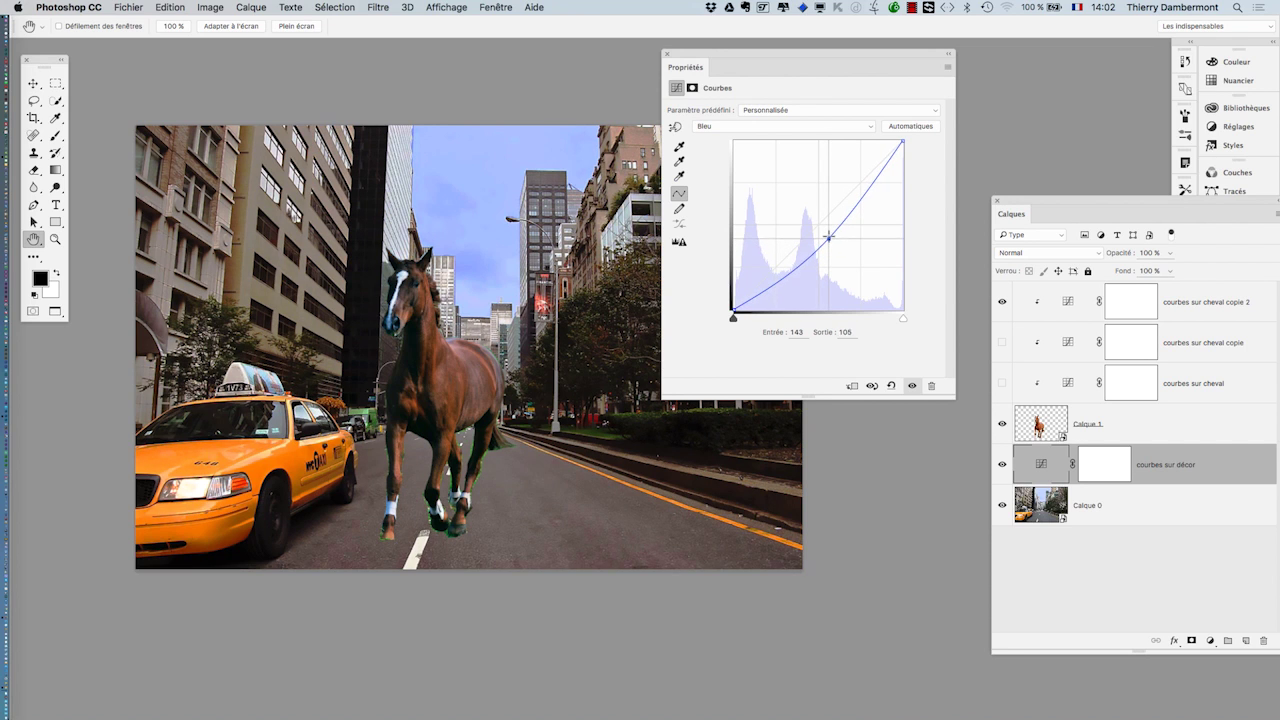
# Step: Raise the Vert midtones slightly and pull the Rouge point down to input 132, output 102
pyautogui.click(748, 126)
pyautogui.click(748, 116)
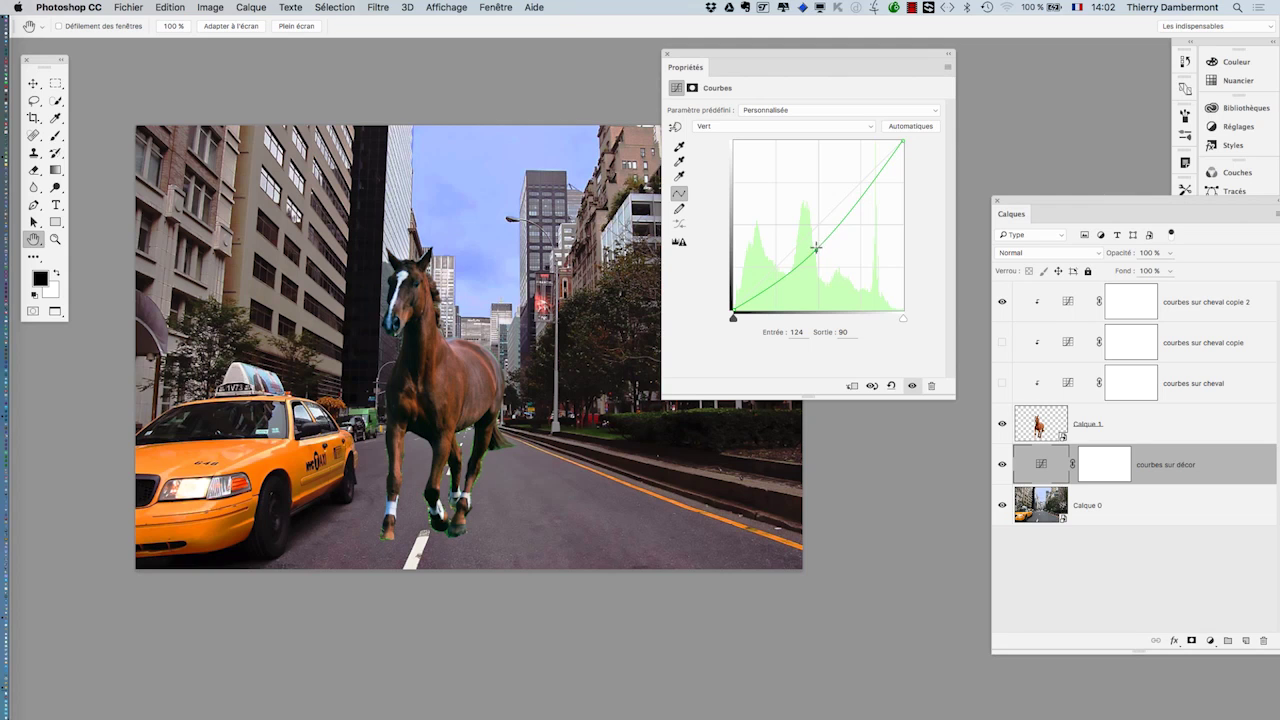
pyautogui.moveTo(817, 250); pyautogui.dragTo(819, 242)
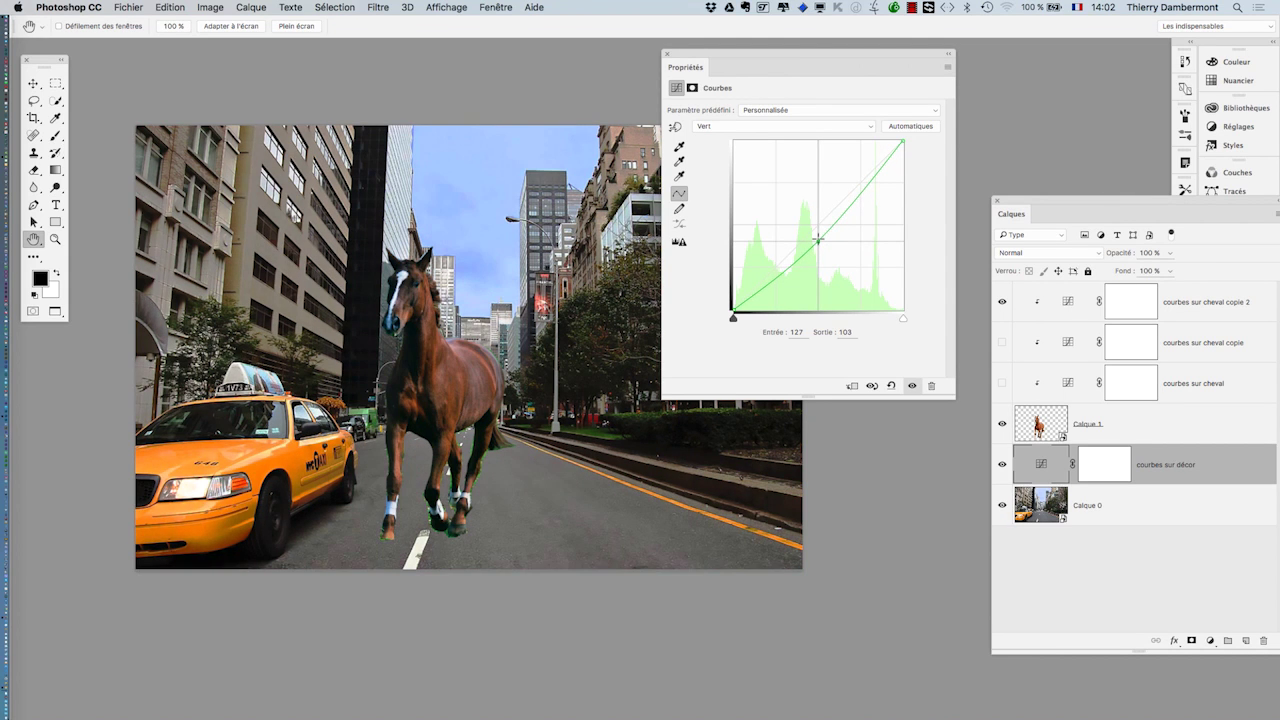
pyautogui.click(780, 126)
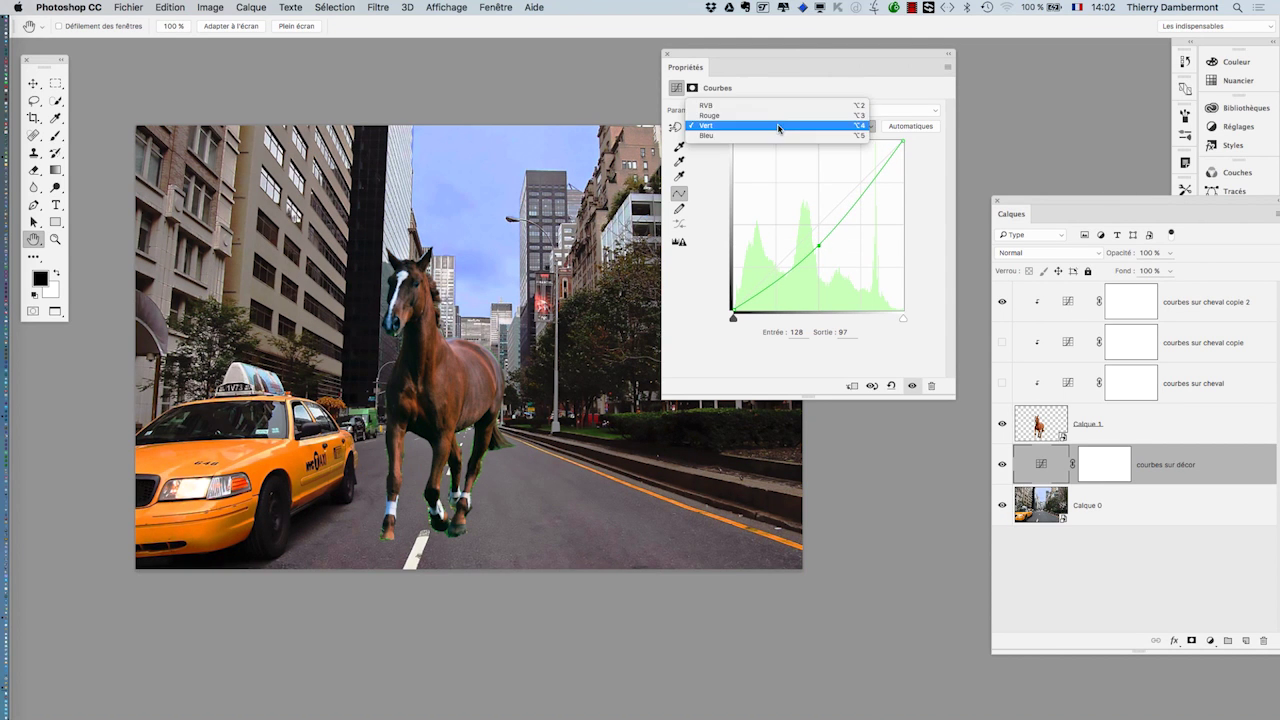
pyautogui.click(780, 116)
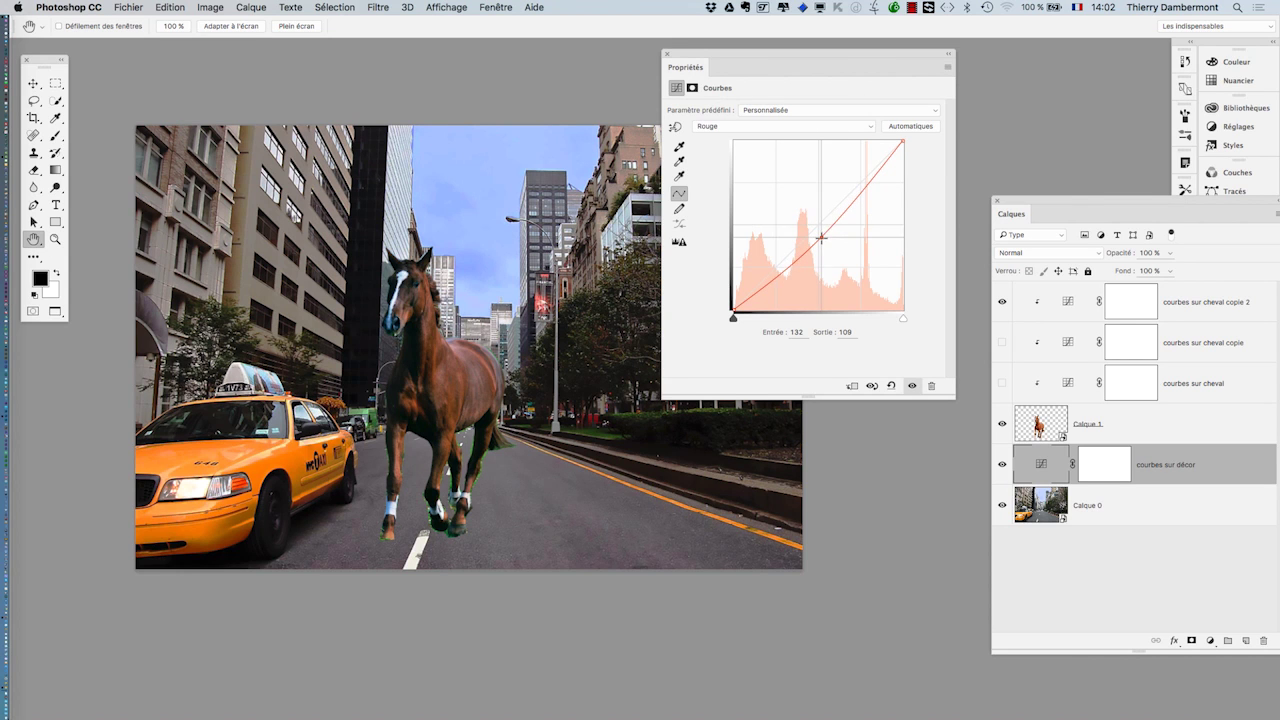
pyautogui.moveTo(821, 235); pyautogui.dragTo(820, 242)
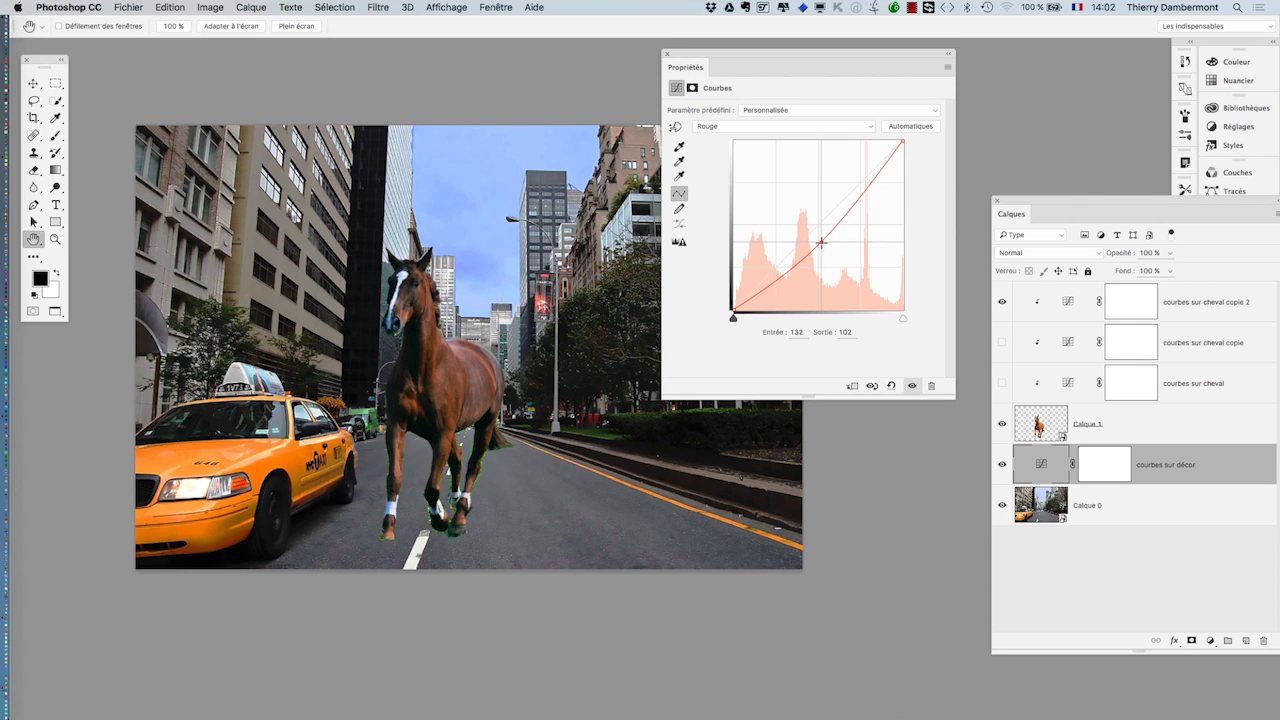
pyautogui.moveTo(756, 52)
pyautogui.mouseDown()
pyautogui.moveTo(406, 245)
pyautogui.moveTo(175, 337)
pyautogui.moveTo(131, 336)
pyautogui.mouseUp()
pyautogui.moveTo(1033, 202)
pyautogui.mouseDown()
pyautogui.moveTo(760, 112)
pyautogui.moveTo(768, 80)
pyautogui.mouseUp()
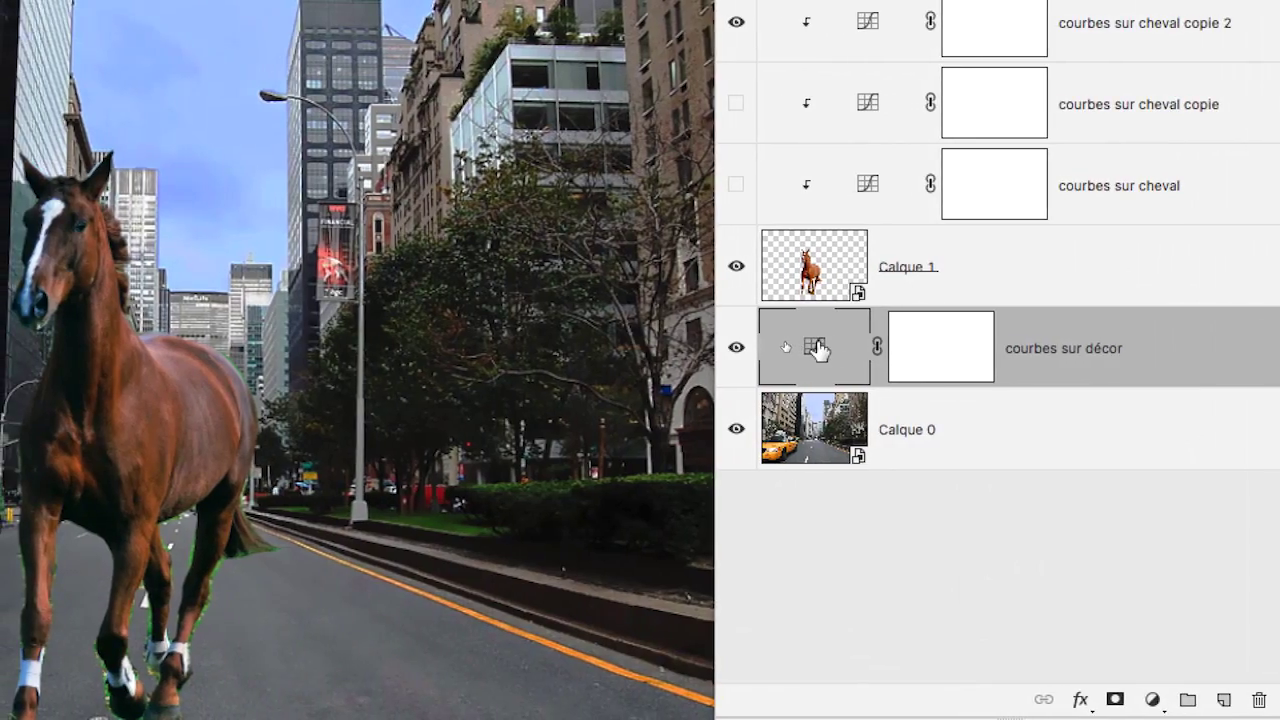
# Step: Create 'courbes sur décor copie' from the layer, then hide the original after a quick comparison
pyautogui.moveTo(818, 348); pyautogui.dragTo(912, 413)
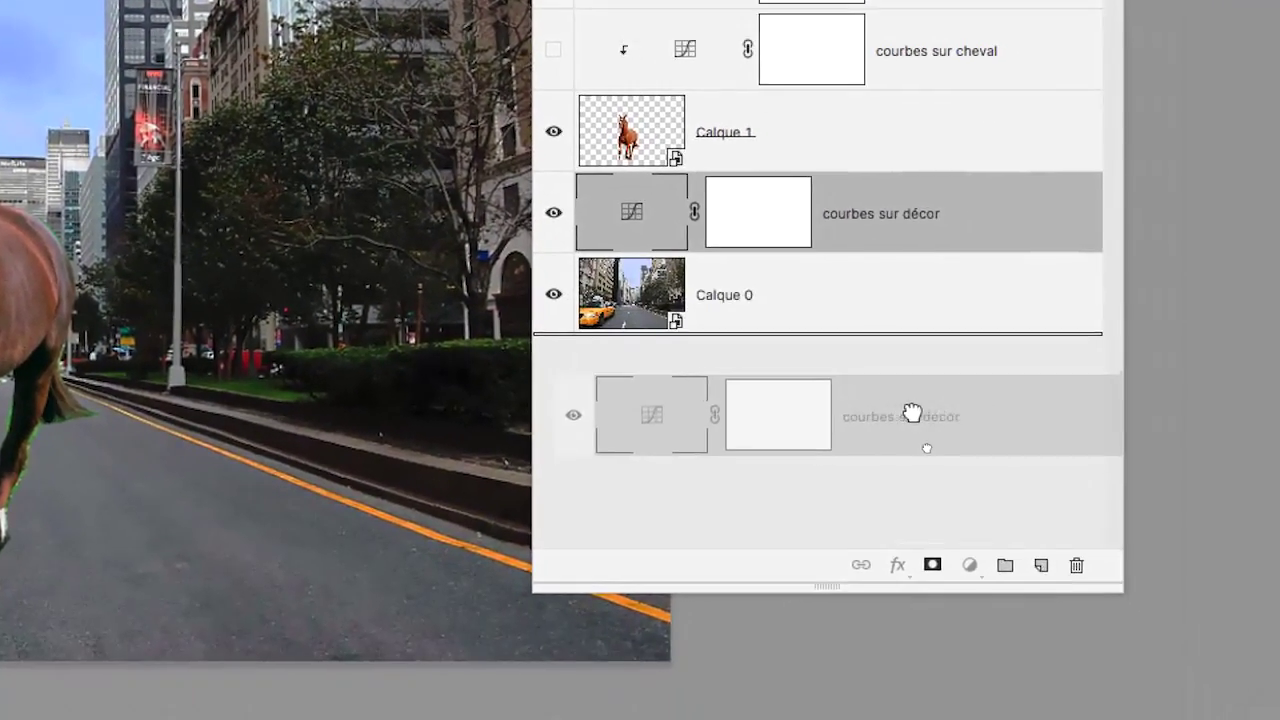
pyautogui.moveTo(912, 413); pyautogui.dragTo(1041, 565)
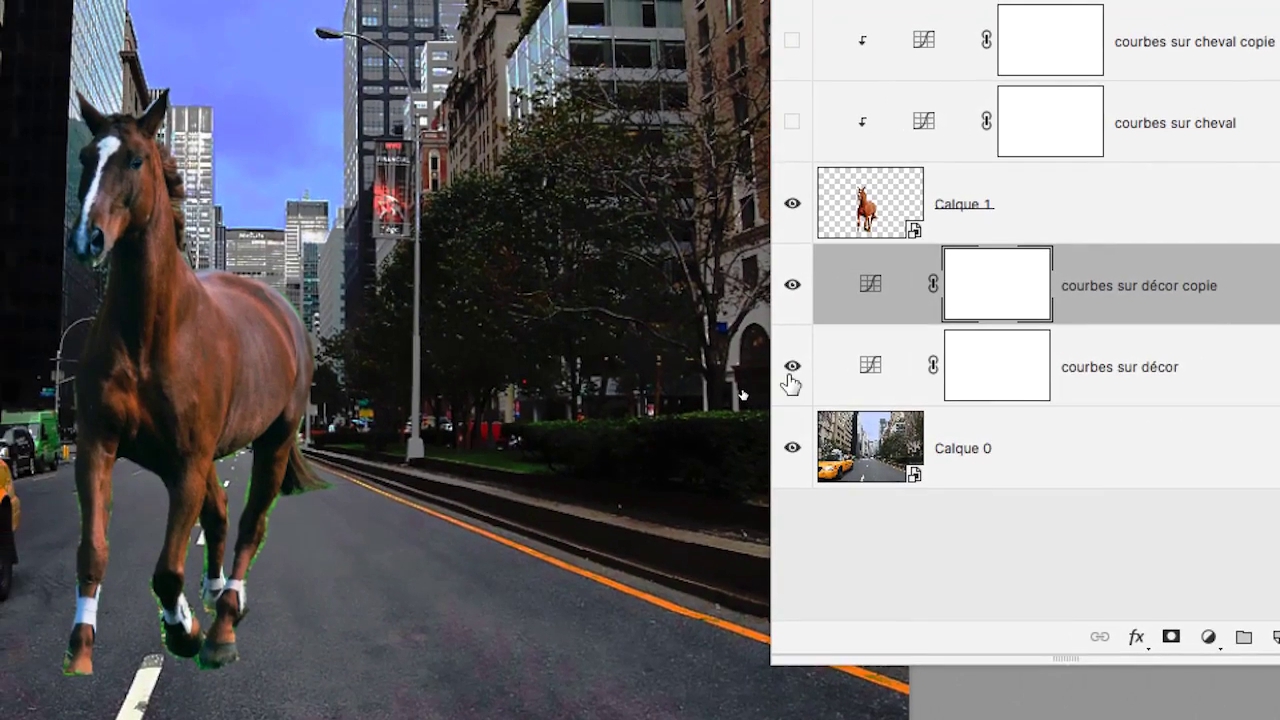
pyautogui.click(790, 372)
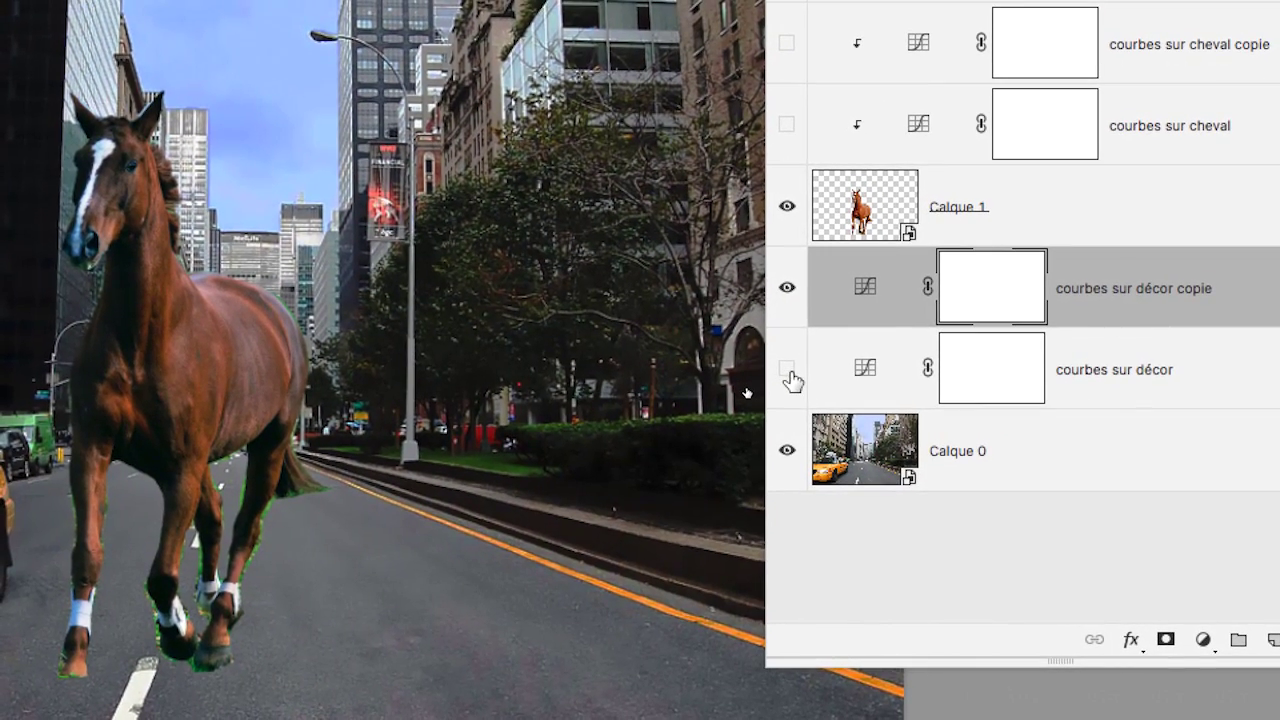
pyautogui.click(790, 372)
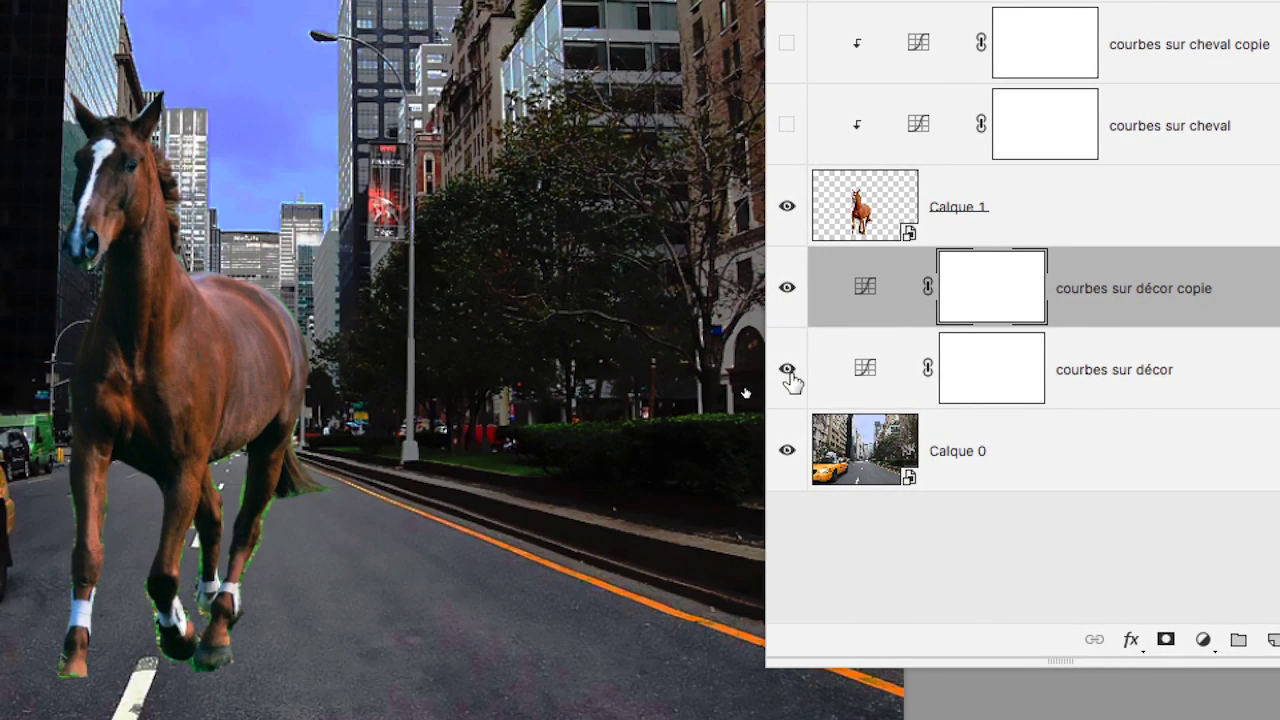
pyautogui.click(788, 370)
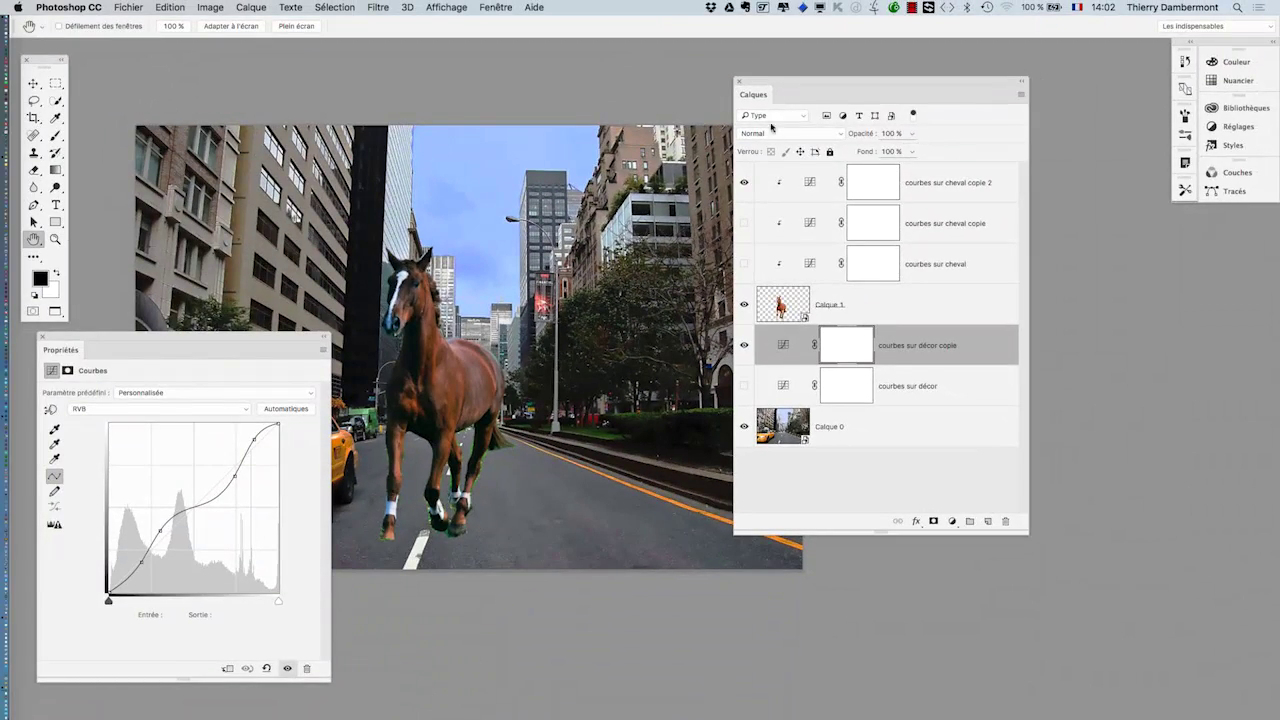
# Step: Place the Propriétés panel beside the image and collapse the Calques panel out of the way
pyautogui.moveTo(774, 82); pyautogui.dragTo(858, 76)
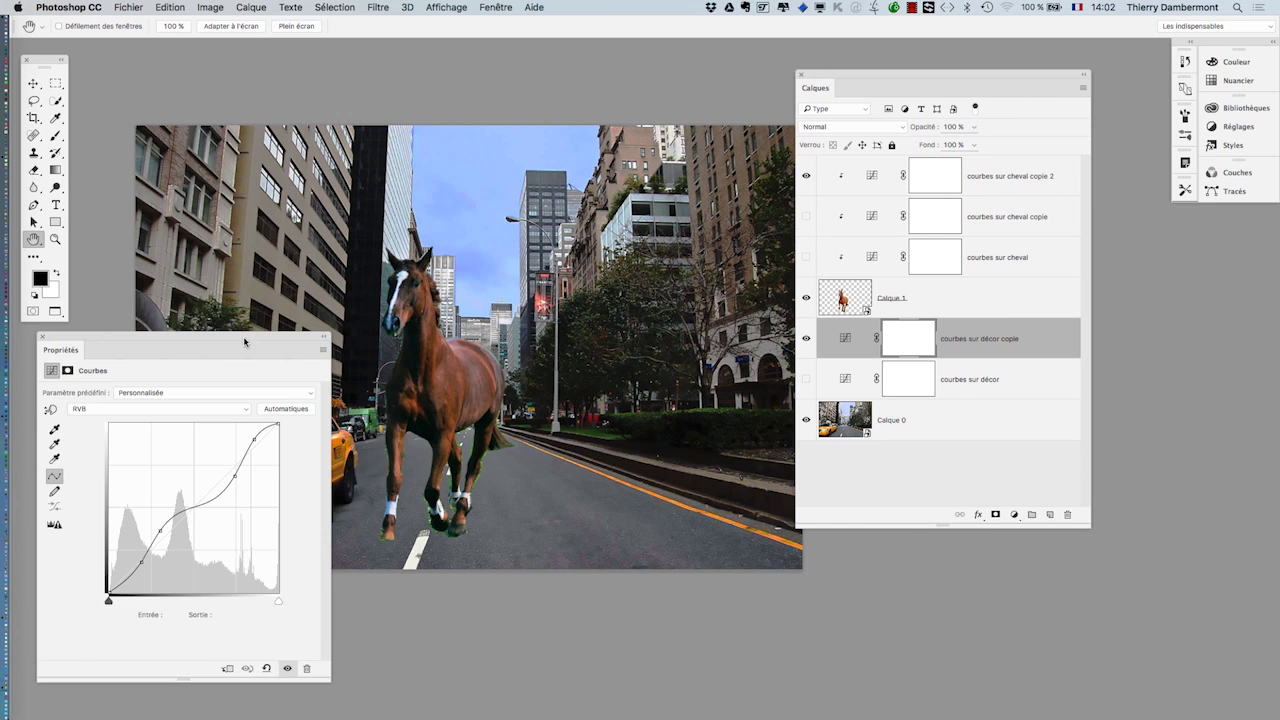
pyautogui.moveTo(245, 338); pyautogui.dragTo(1086, 266)
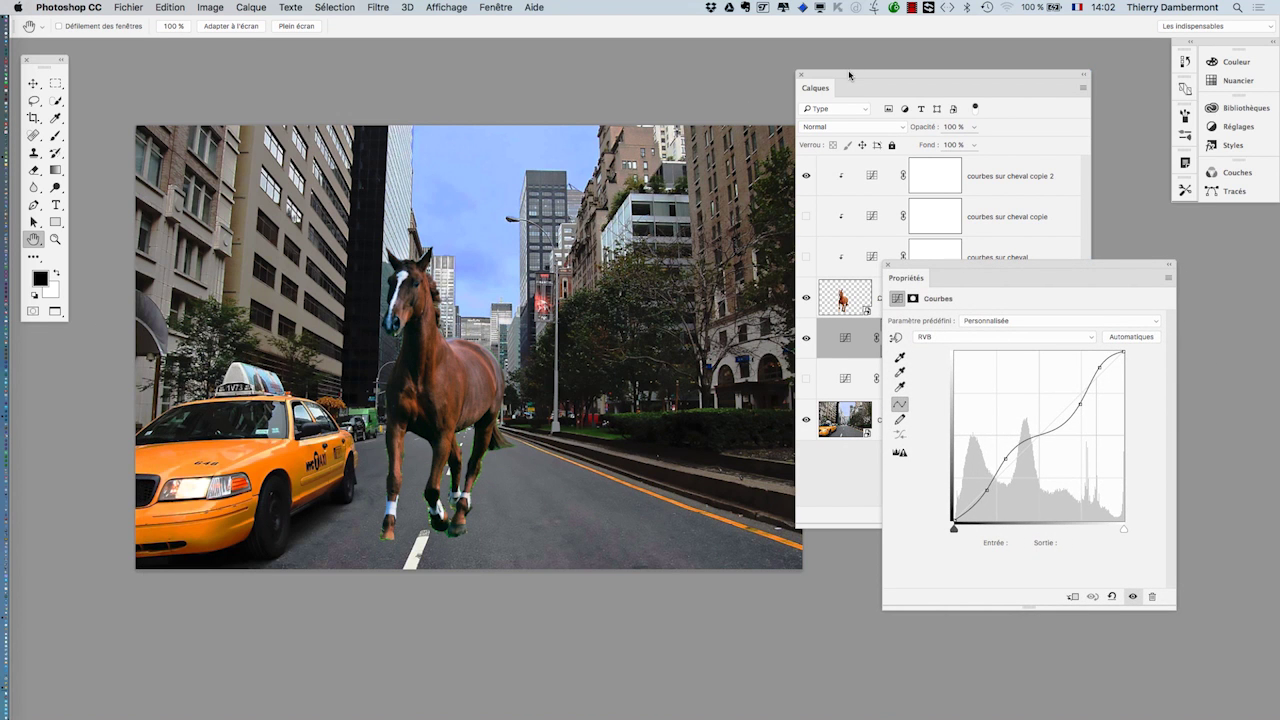
pyautogui.moveTo(847, 75); pyautogui.dragTo(225, 588)
pyautogui.doubleClick(225, 588)
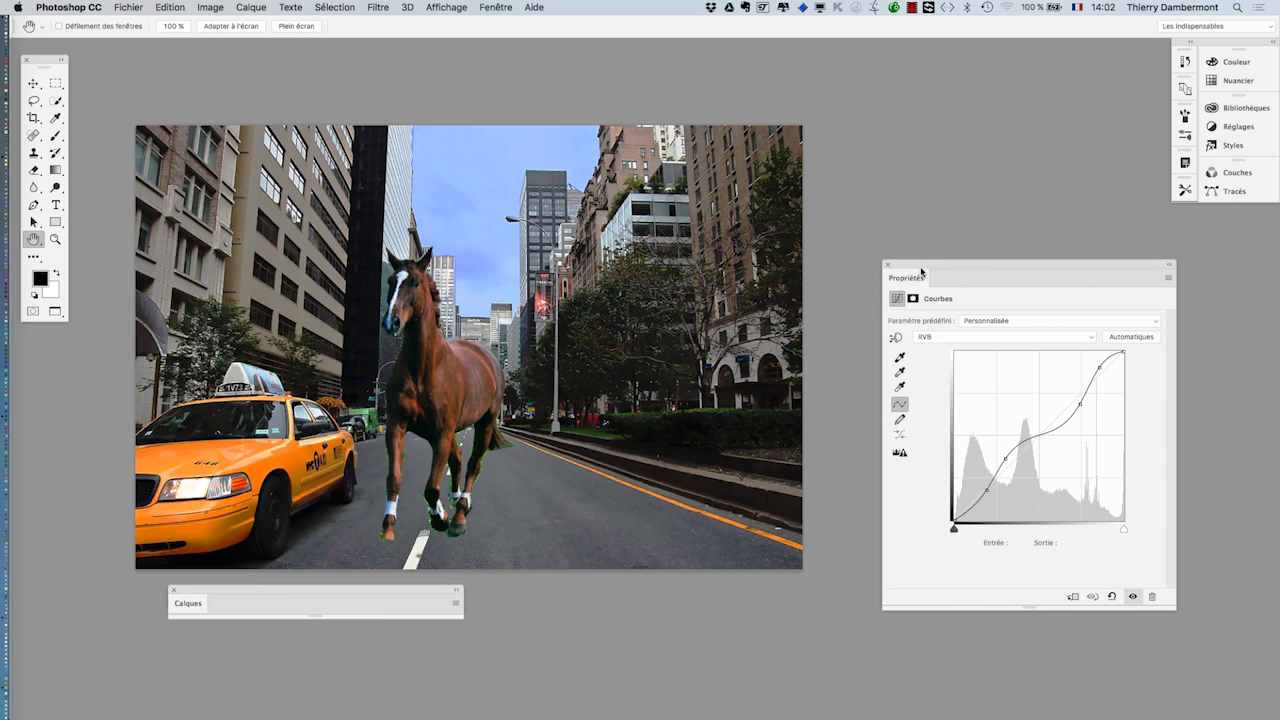
pyautogui.moveTo(920, 270); pyautogui.dragTo(869, 122)
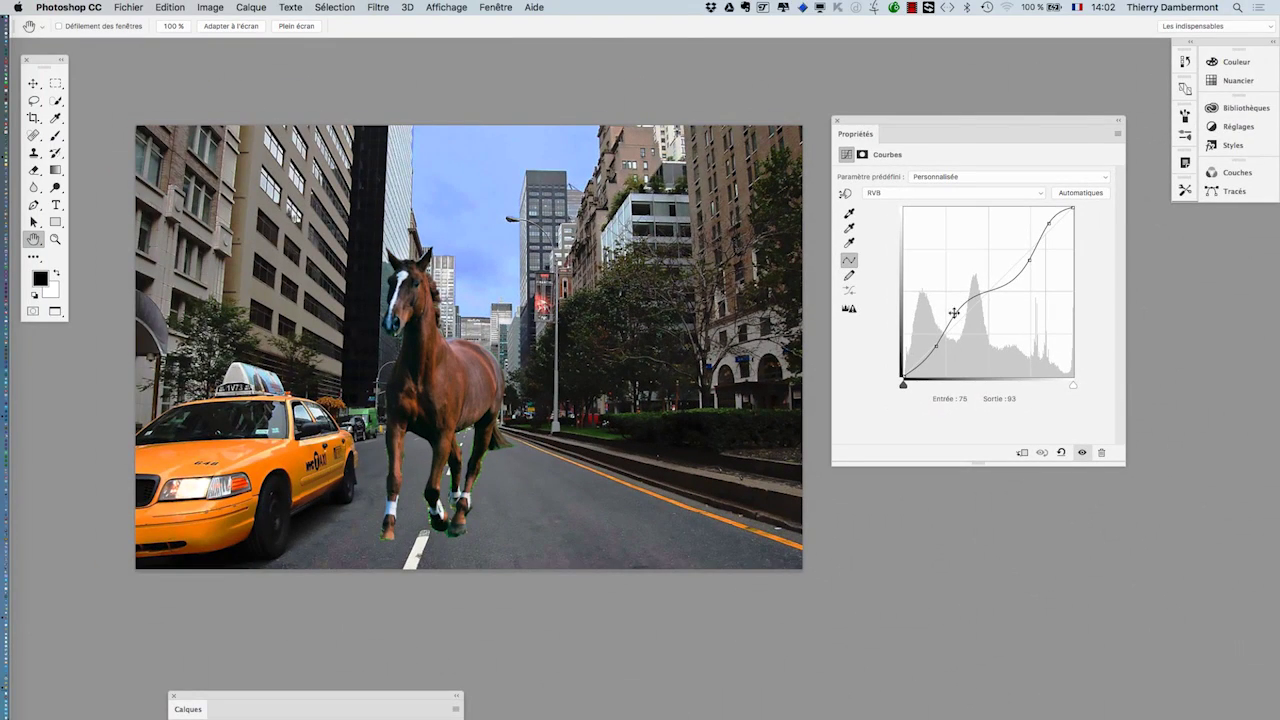
# Step: Deepen the shadows, set the highlight point and add a midpoint on the RVB curve
pyautogui.moveTo(960, 314); pyautogui.dragTo(938, 346)
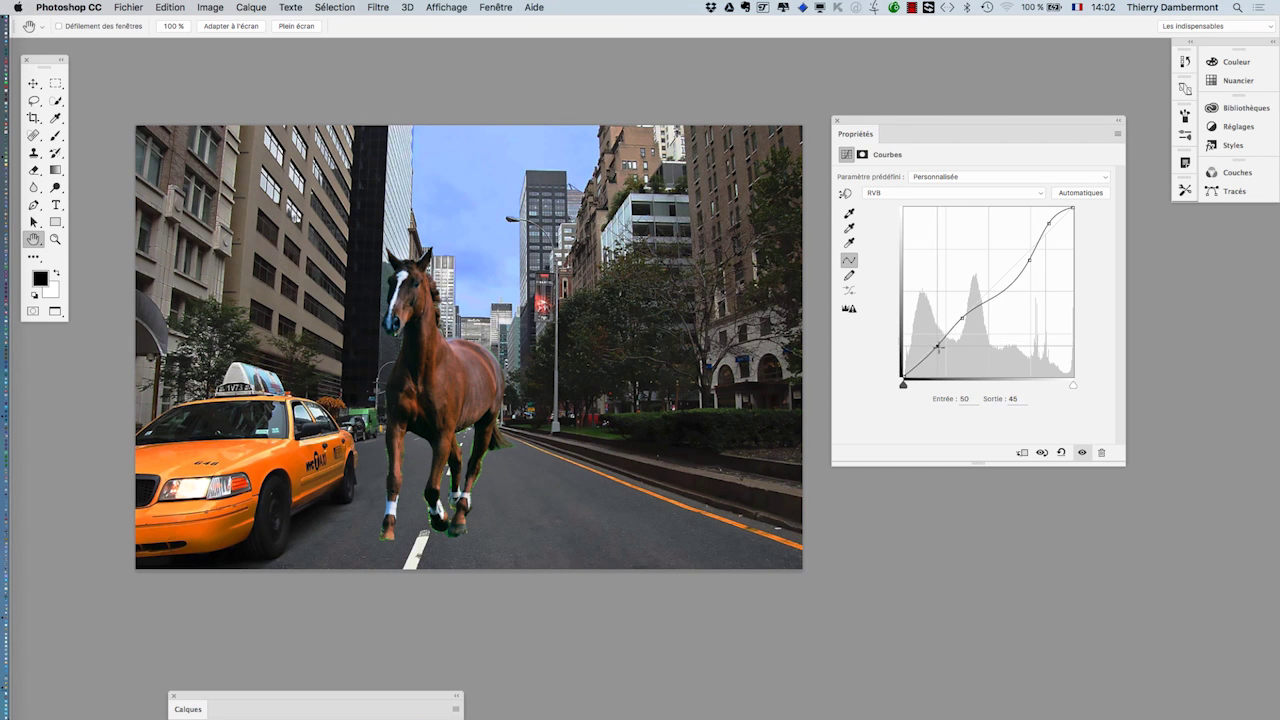
pyautogui.moveTo(1036, 258)
pyautogui.mouseDown()
pyautogui.moveTo(1025, 258)
pyautogui.moveTo(1047, 224)
pyautogui.mouseUp()
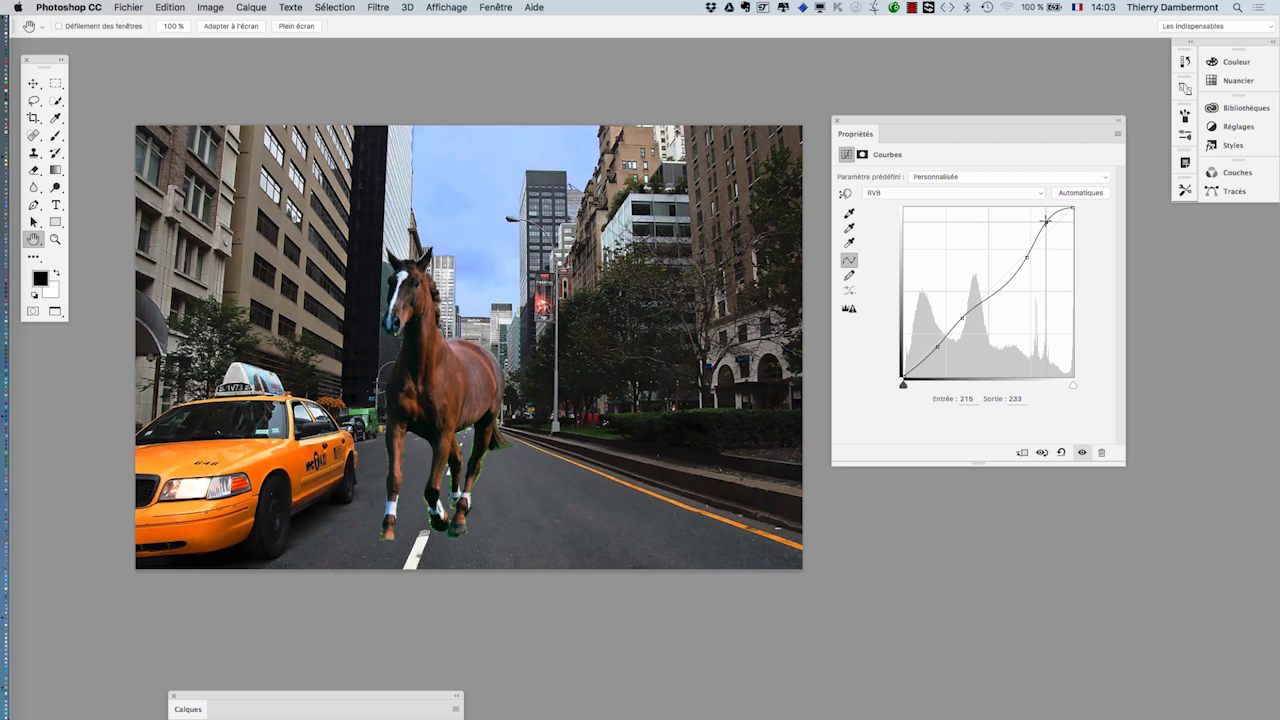
pyautogui.moveTo(1047, 224)
pyautogui.mouseDown()
pyautogui.moveTo(1048, 237)
pyautogui.moveTo(1043, 217)
pyautogui.mouseUp()
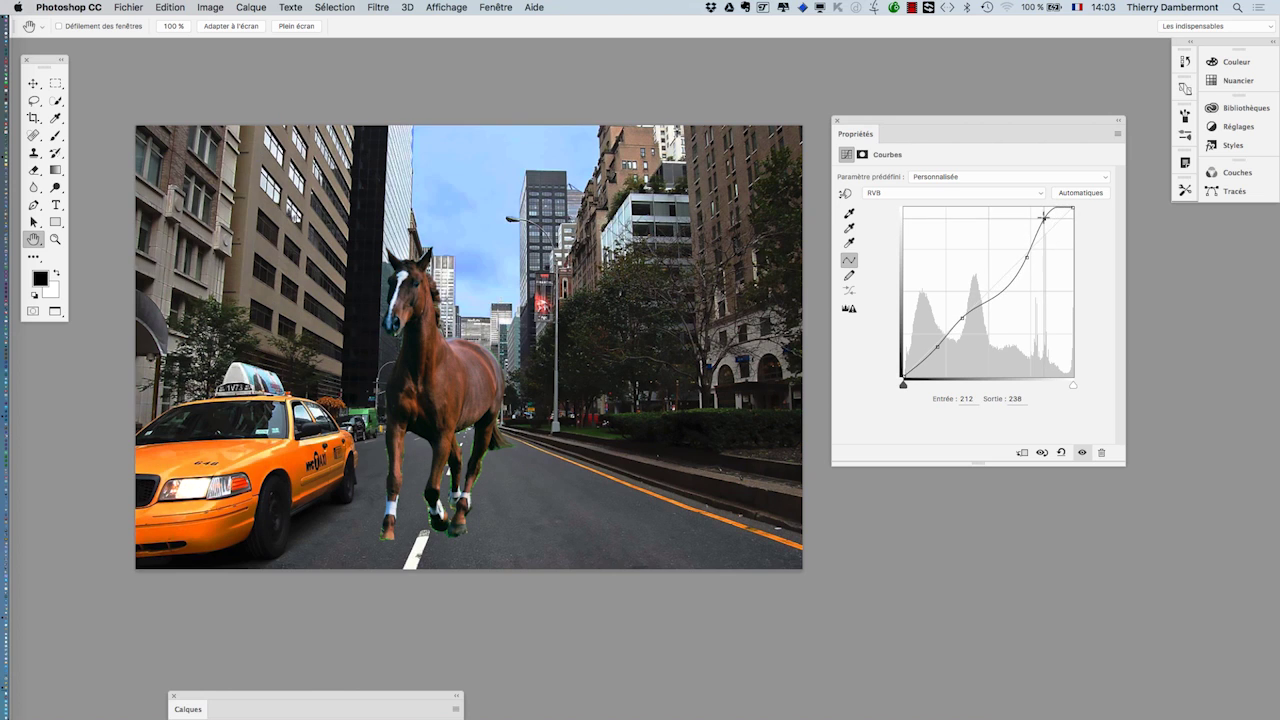
pyautogui.click(996, 287)
# Step: Nudge the middle point of the 'courbes sur décor copie' RVB curve slightly up
pyautogui.moveTo(996, 287); pyautogui.dragTo(992, 284)
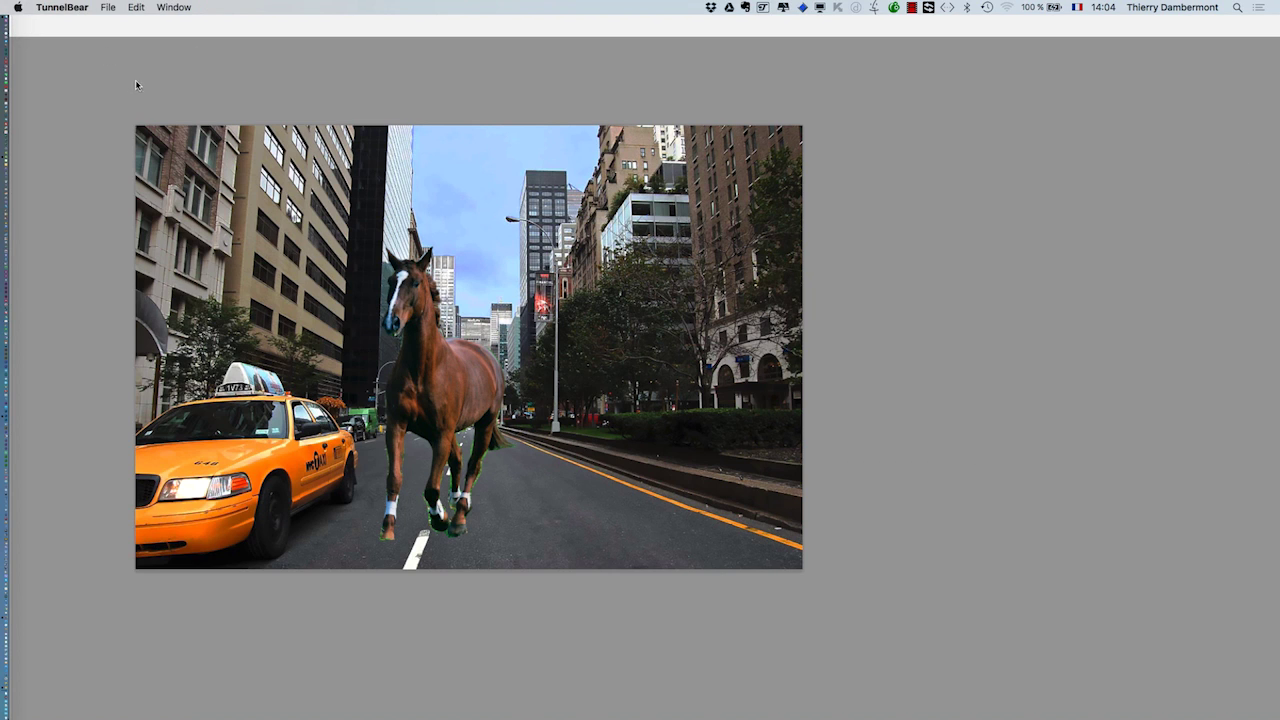
pyautogui.click(137, 83)
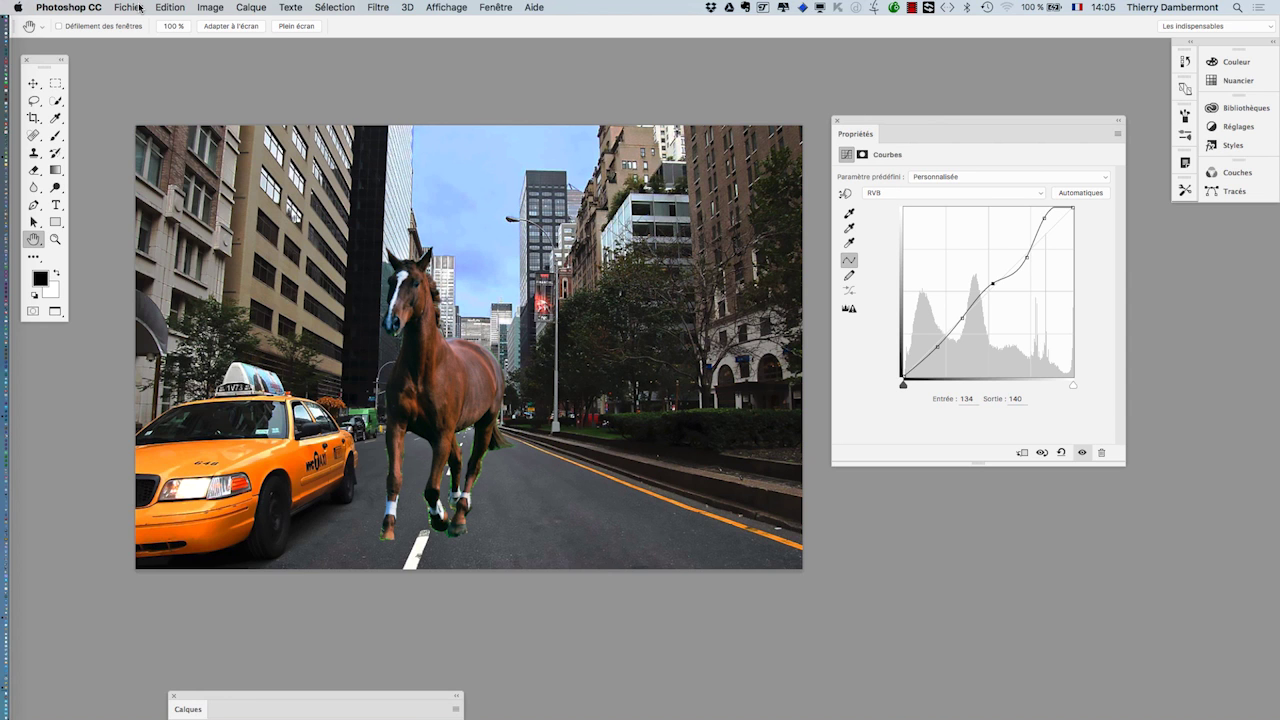
pyautogui.click(130, 7)
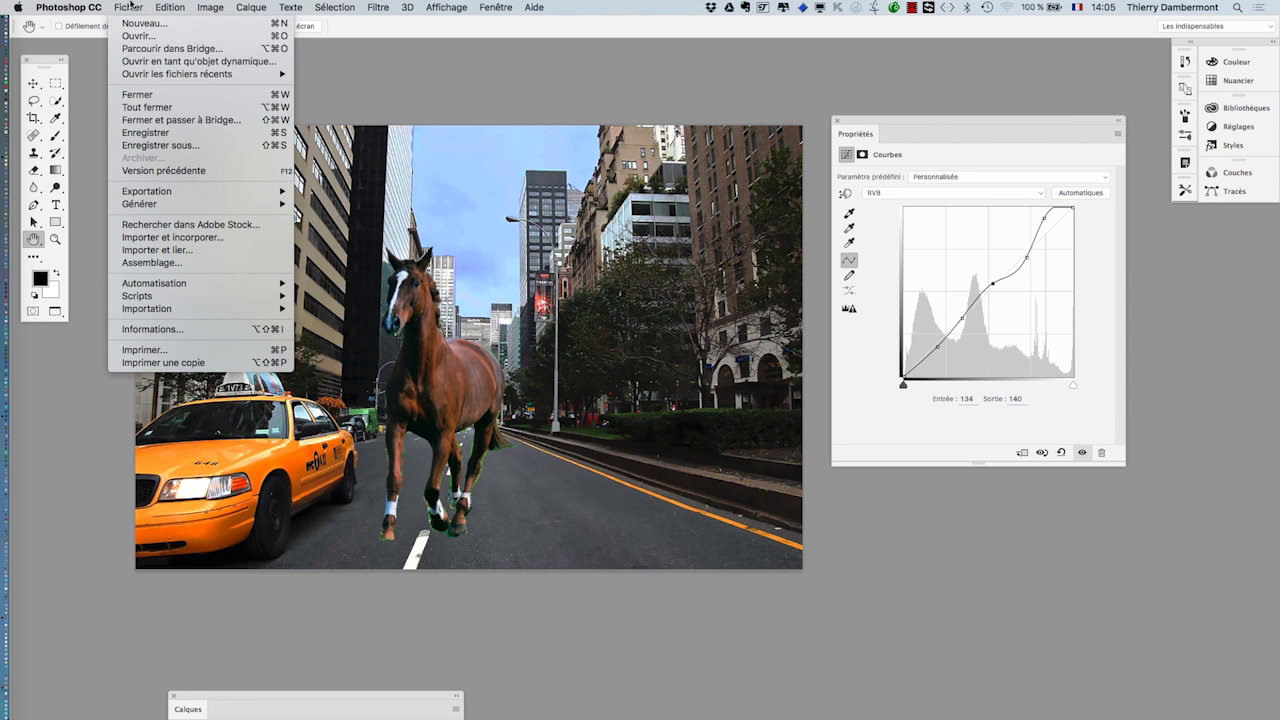
pyautogui.click(171, 146)
pyautogui.click(707, 93)
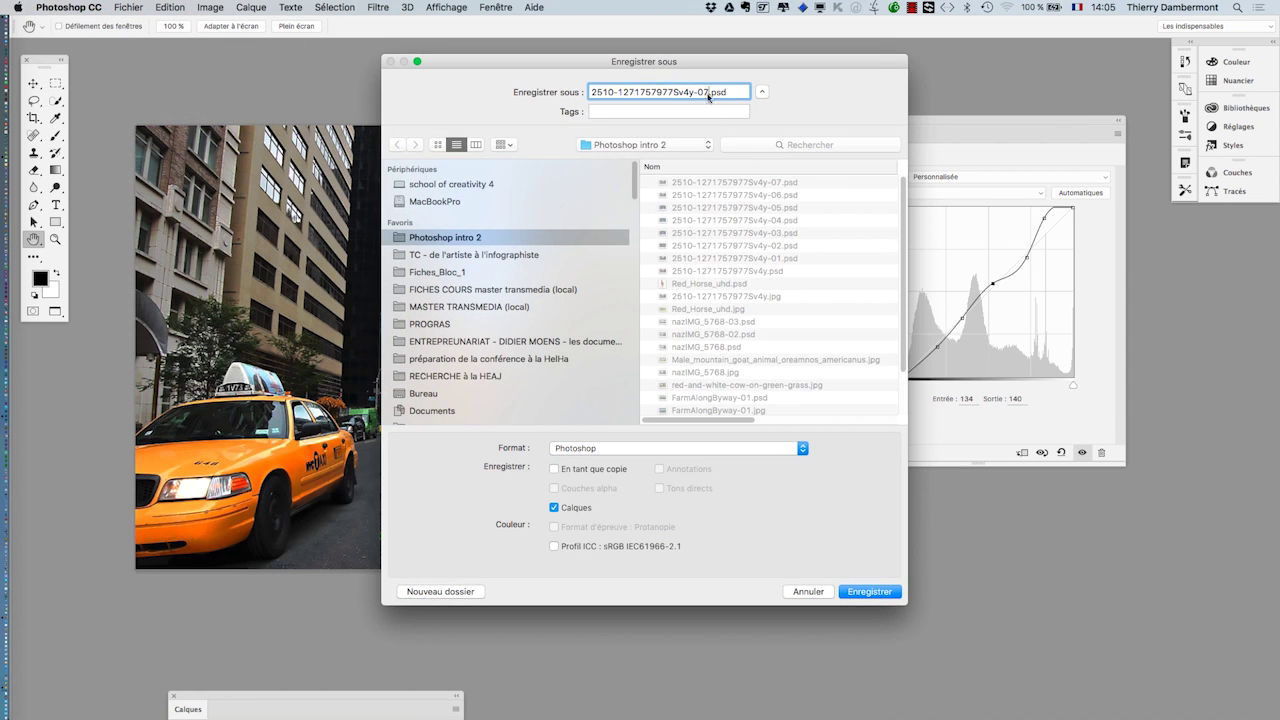